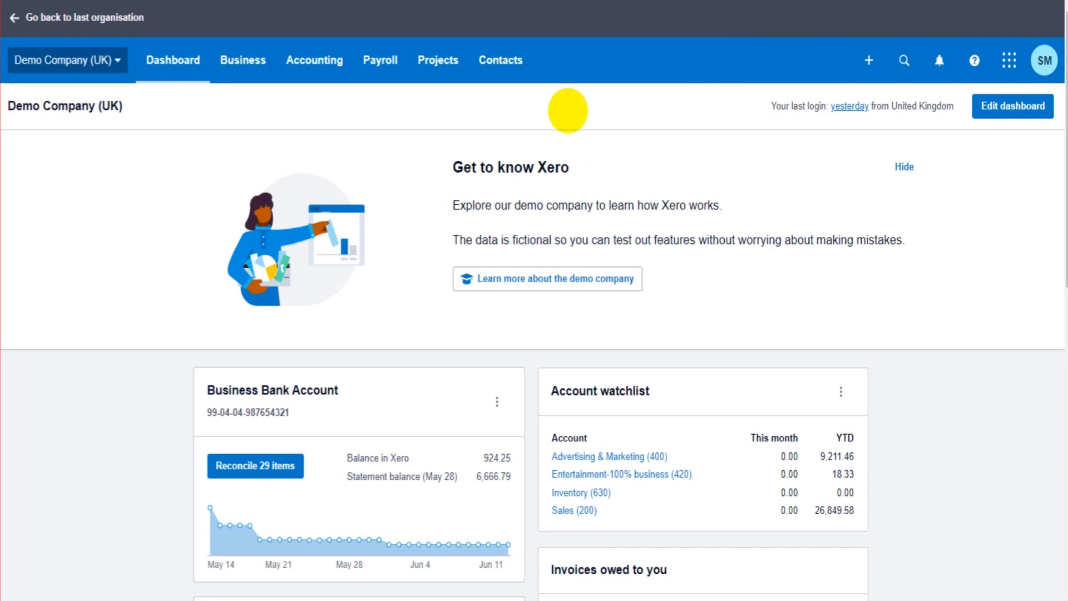
# Open the ABC Furniture contact from All Contacts to see its overdue 600.00 bill and PO-0006.
pyautogui.click(500, 60)
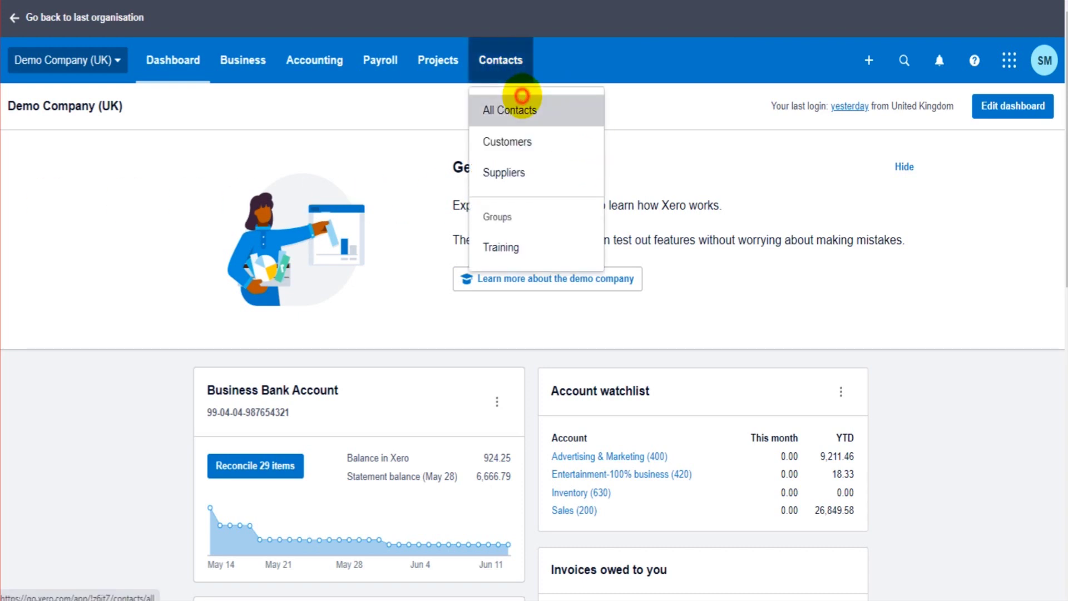
pyautogui.click(521, 97)
pyautogui.scroll(-5, 346, 241)
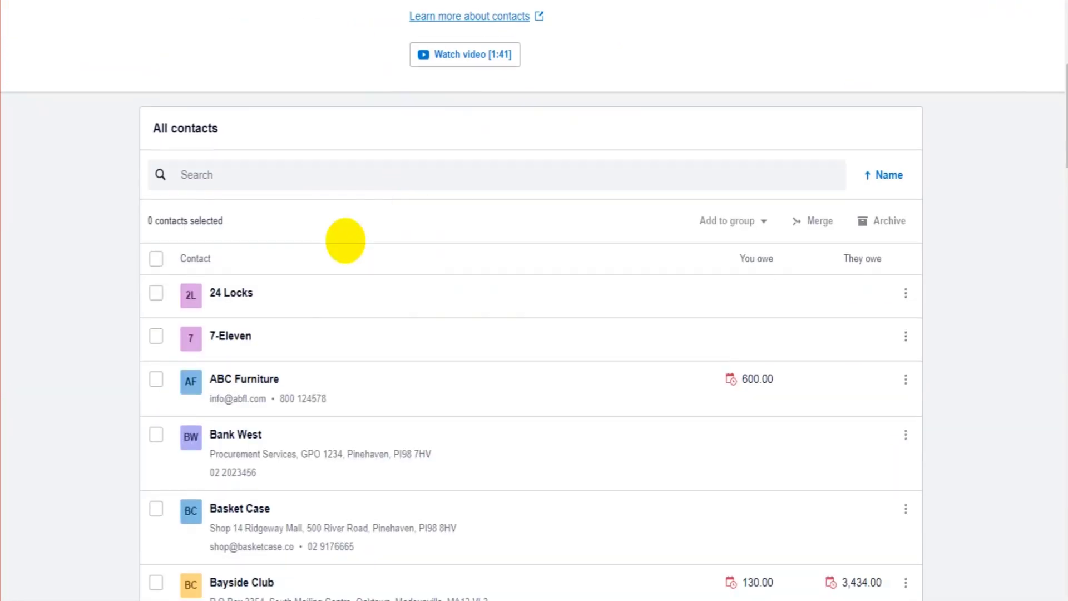
pyautogui.click(259, 378)
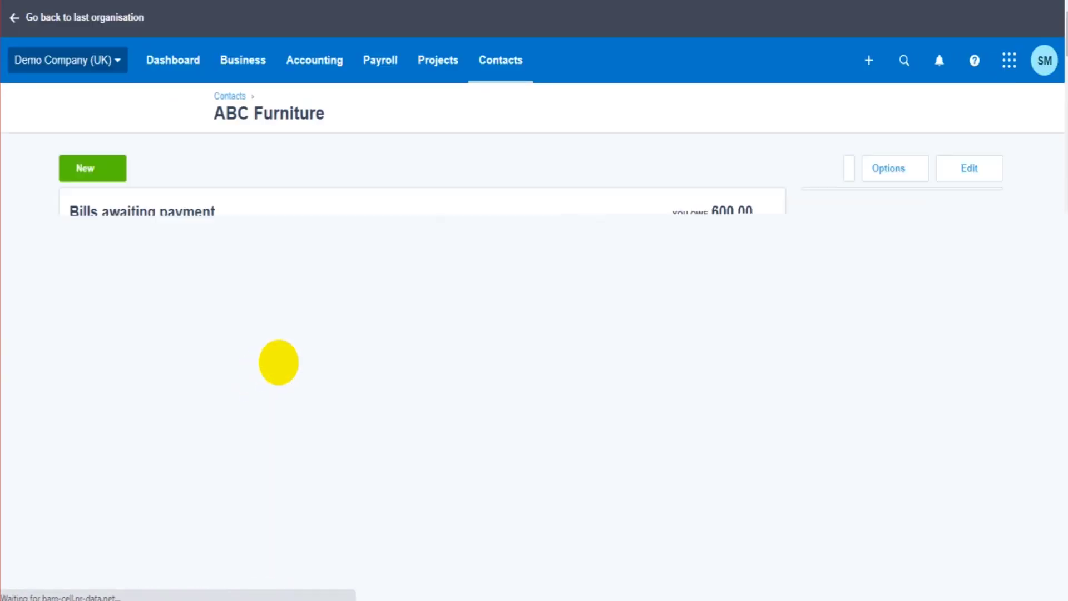
pyautogui.click(397, 296)
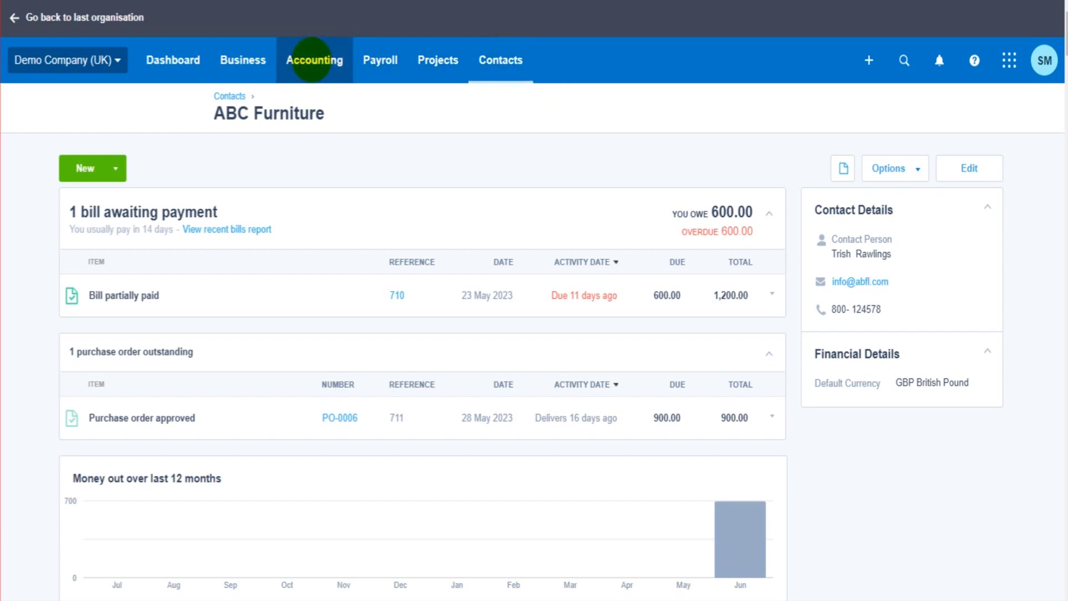
pyautogui.click(312, 59)
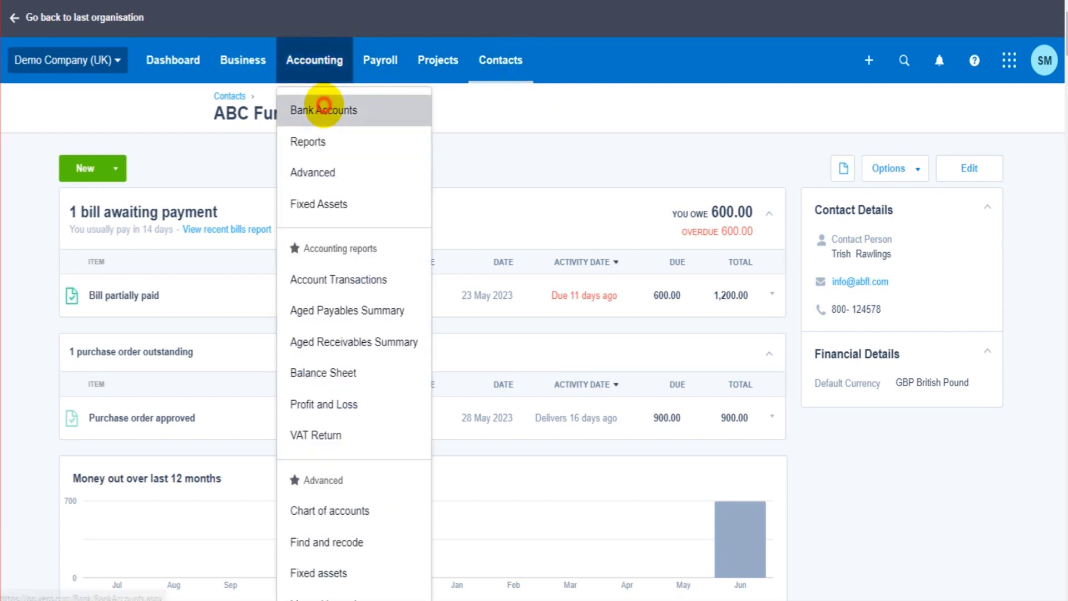
# Start a new Spend Money payment from the Lloyds Current Account's Manage Account menu.
pyautogui.click(323, 106)
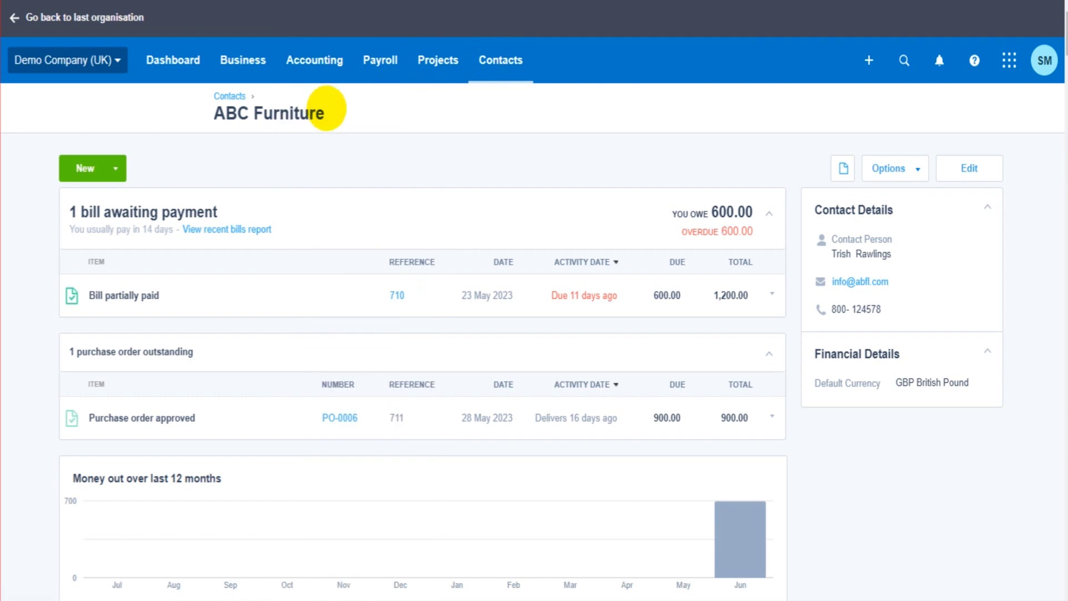
pyautogui.scroll(-3, 375, 178)
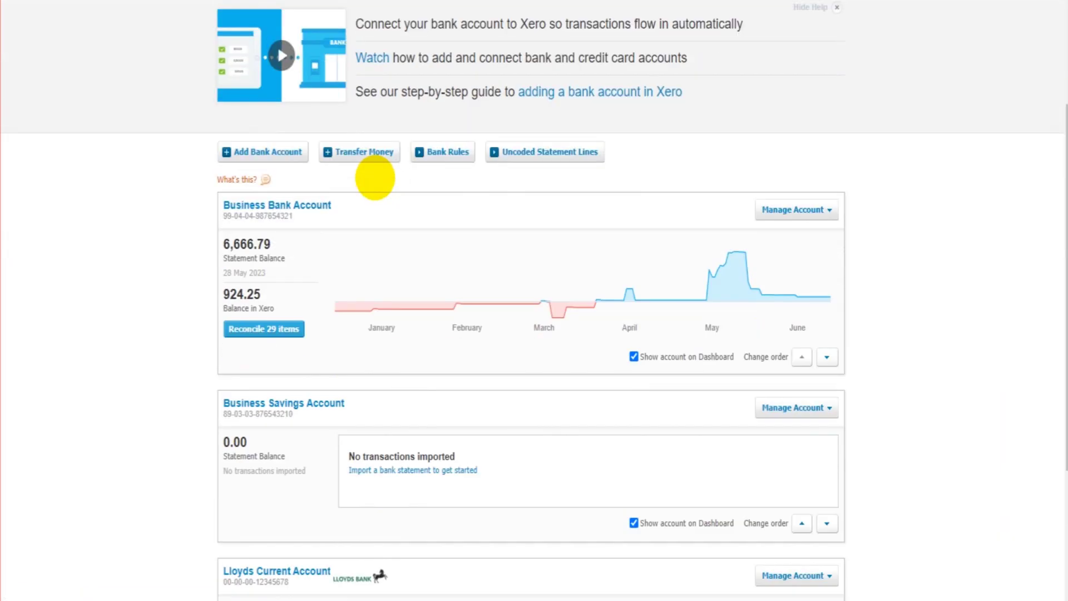
pyautogui.scroll(-3, 375, 178)
pyautogui.scroll(-1, 378, 196)
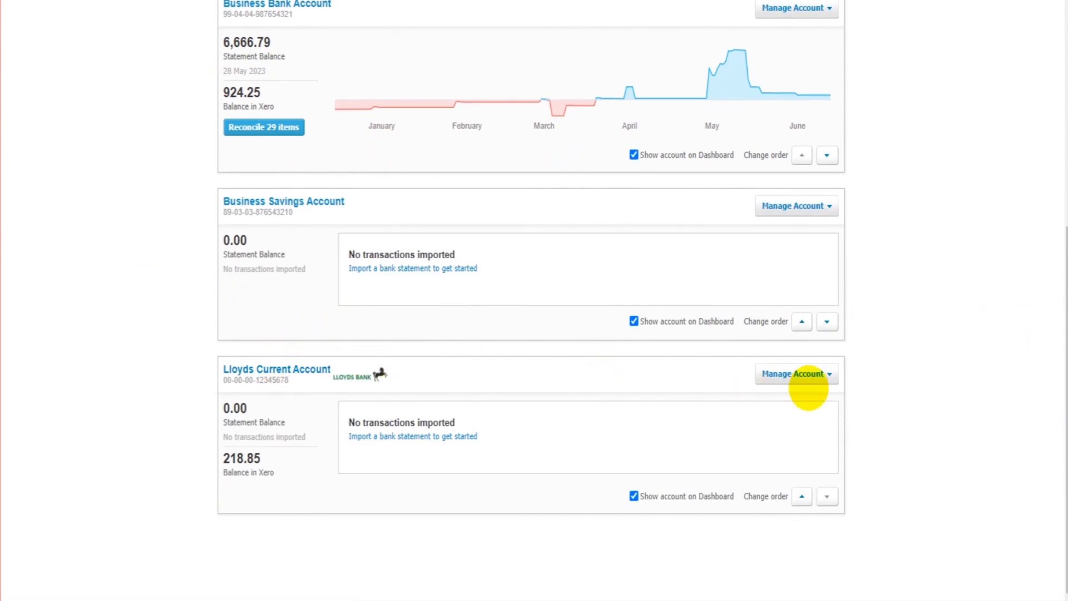
pyautogui.click(826, 373)
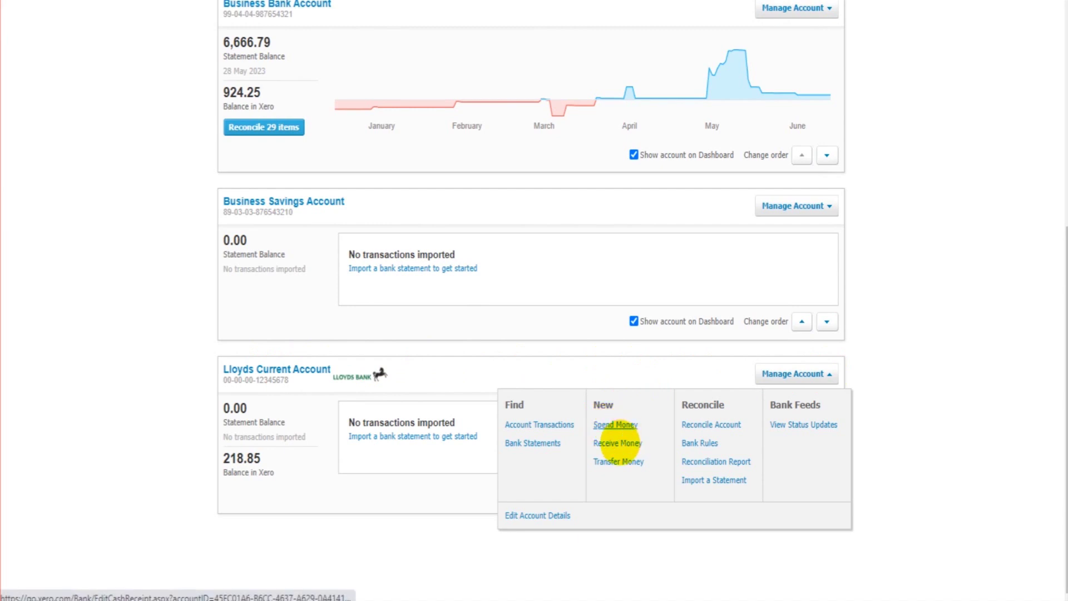
pyautogui.click(619, 424)
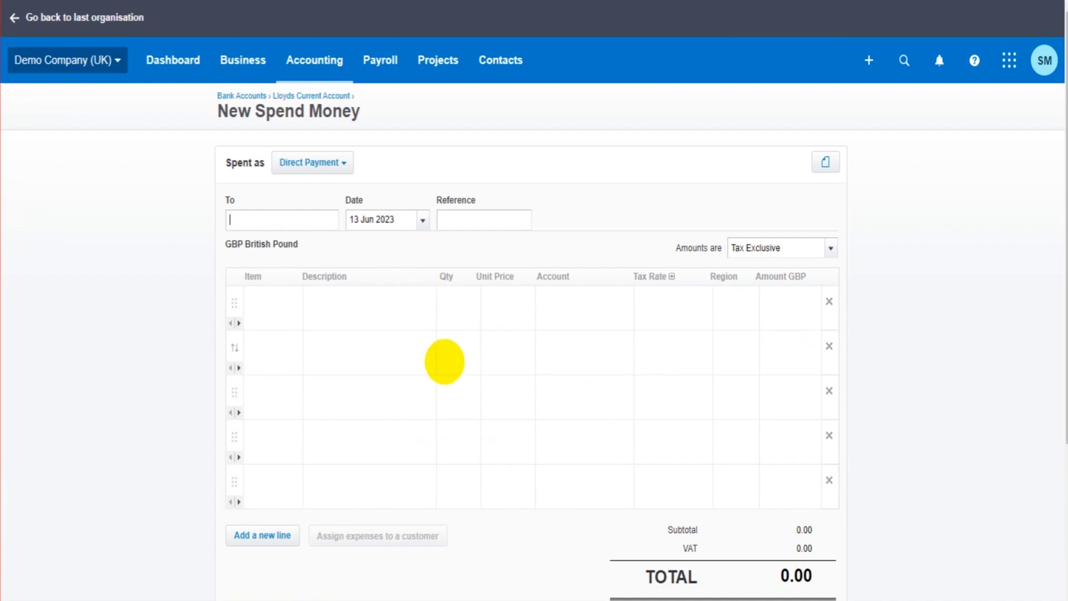
# Enter 'NatWest Loan' as a new payee contact, replacing a mistyped entry.
pyautogui.scroll(-2, 341, 362)
pyautogui.click(299, 145)
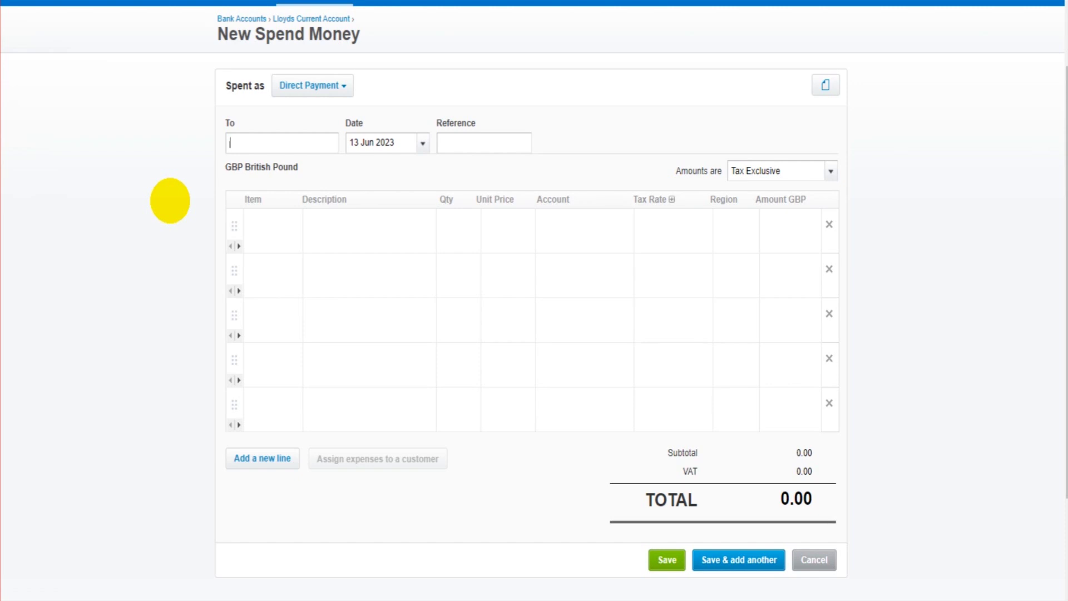
pyautogui.write('Lee')
pyautogui.press('BackSpace')
pyautogui.press('BackSpace')
pyautogui.press('BackSpace')
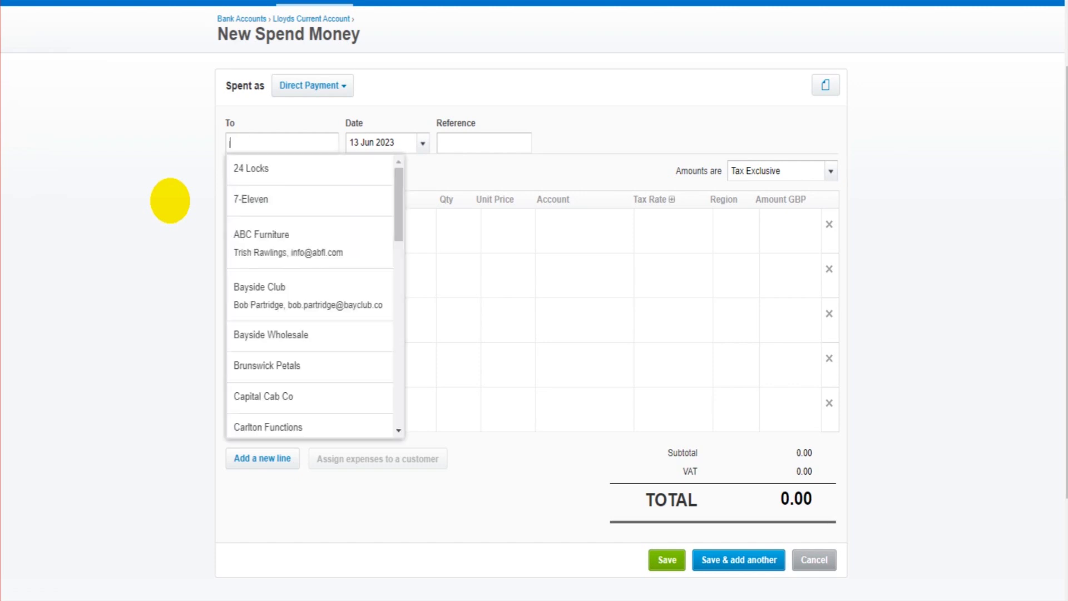
pyautogui.write('Nat')
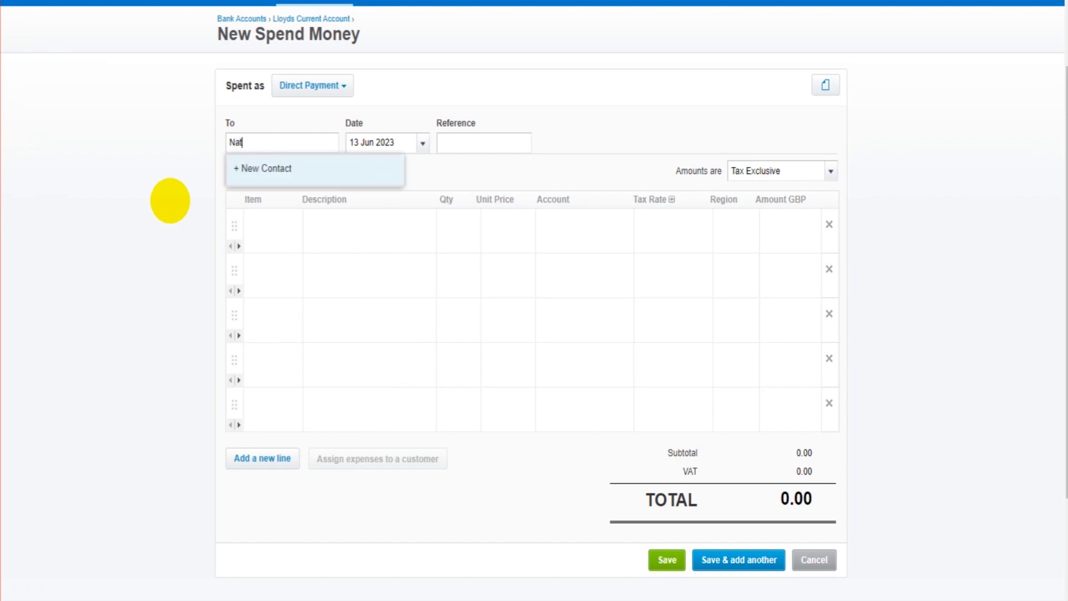
pyautogui.write('West Loan')
pyautogui.press('Tab')
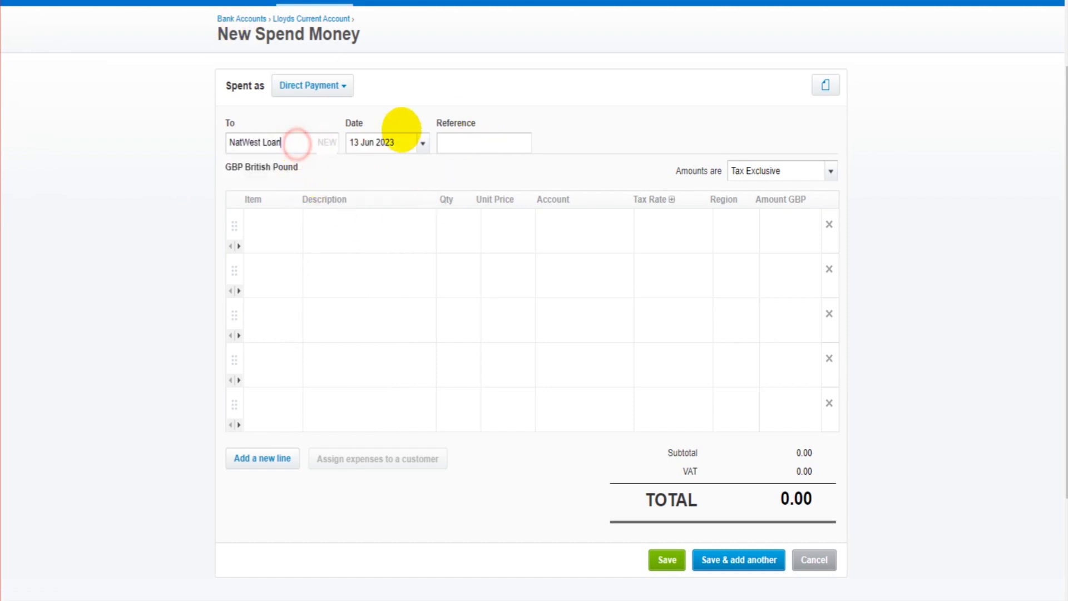
# Date the payment 12 Jun 2023 with reference BACS.
pyautogui.click(422, 143)
pyautogui.click(394, 293)
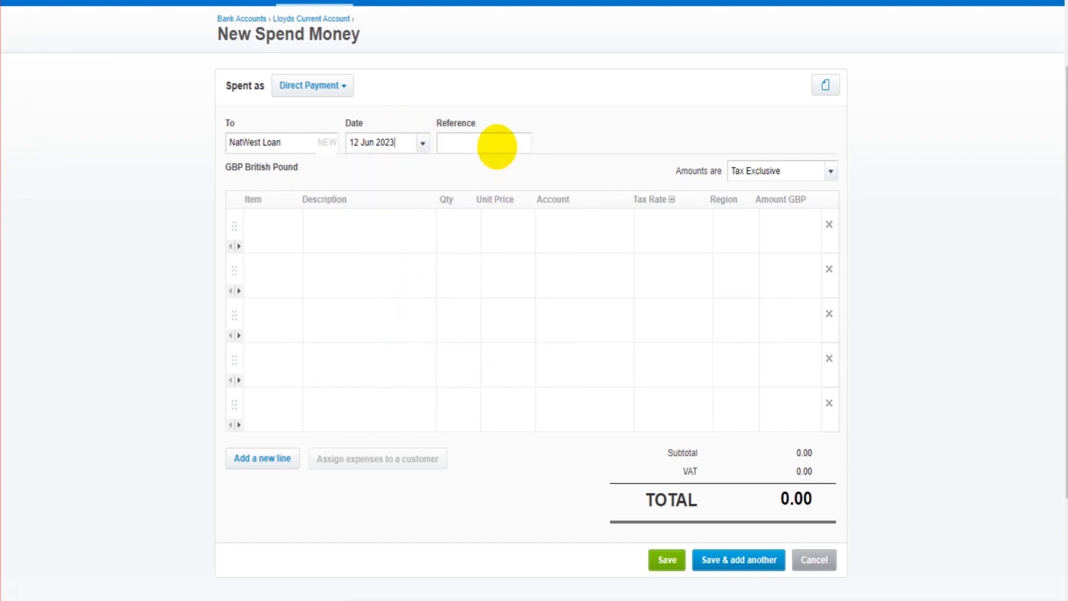
pyautogui.click(496, 146)
pyautogui.write('BACS')
# Add a line 'Loan Repayment June 2023' with unit price 500.00.
pyautogui.click(333, 227)
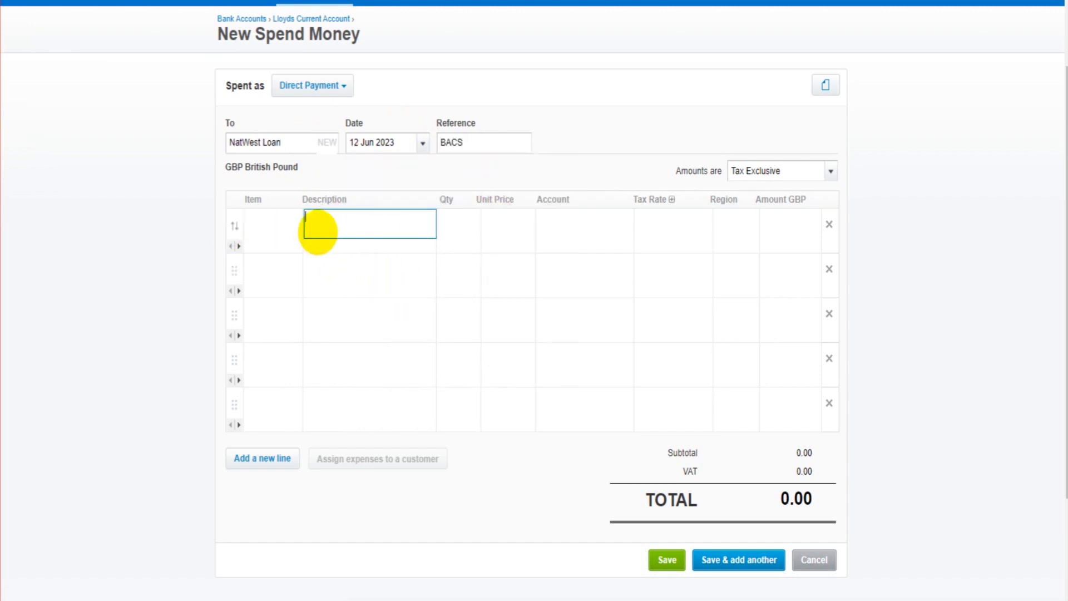
pyautogui.write('Loan ')
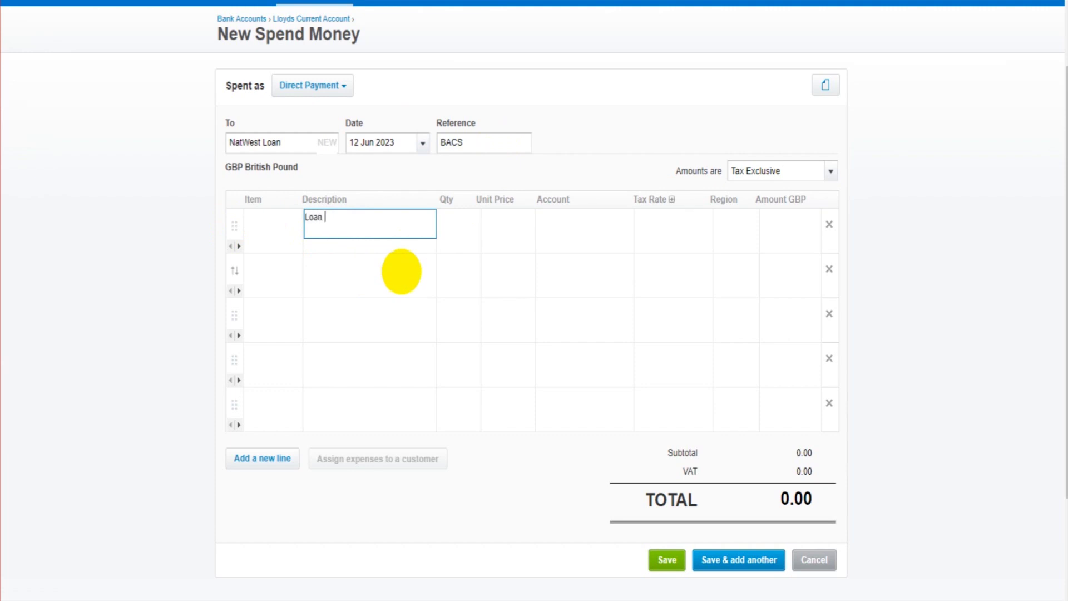
pyautogui.write('Repayment June 2023')
pyautogui.press('Tab')
pyautogui.press('Tab')
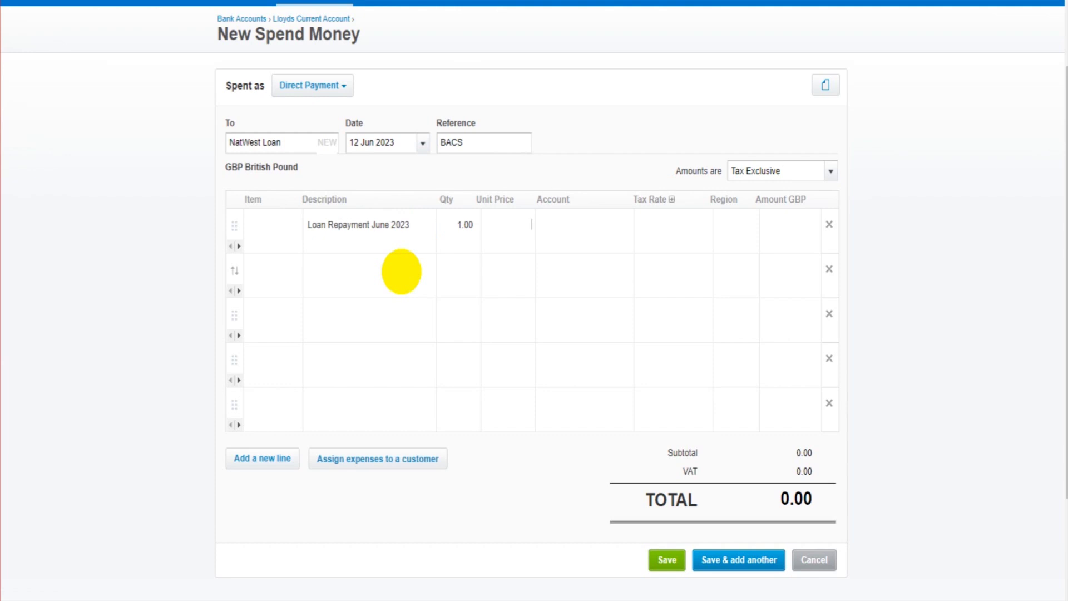
pyautogui.write('500')
pyautogui.press('Tab')
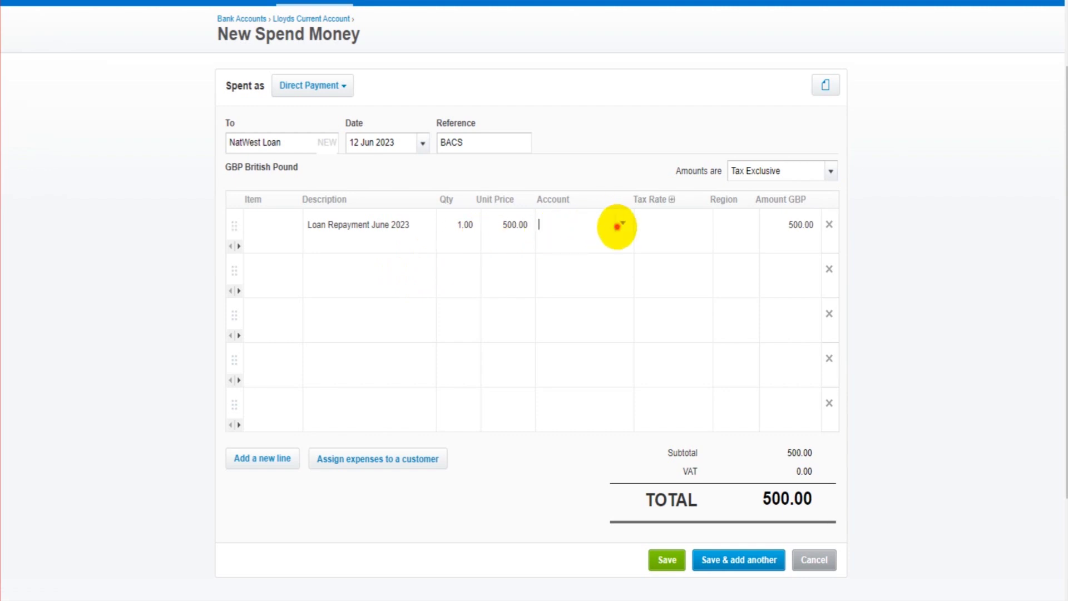
# Code the line to 900 - Loan with No VAT and save the payment.
pyautogui.click(618, 224)
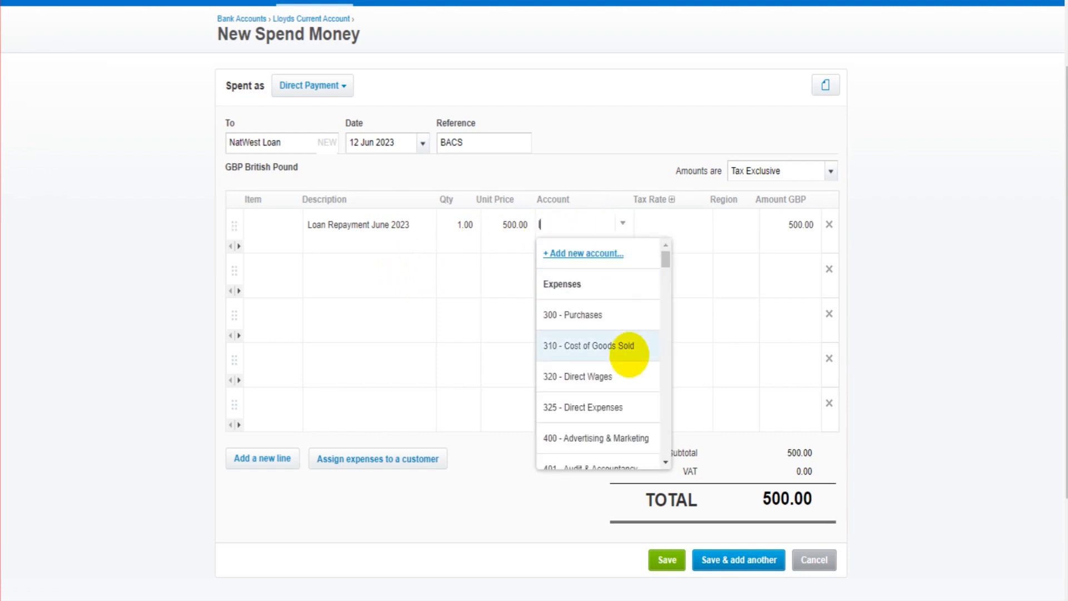
pyautogui.write('loan')
pyautogui.click(565, 284)
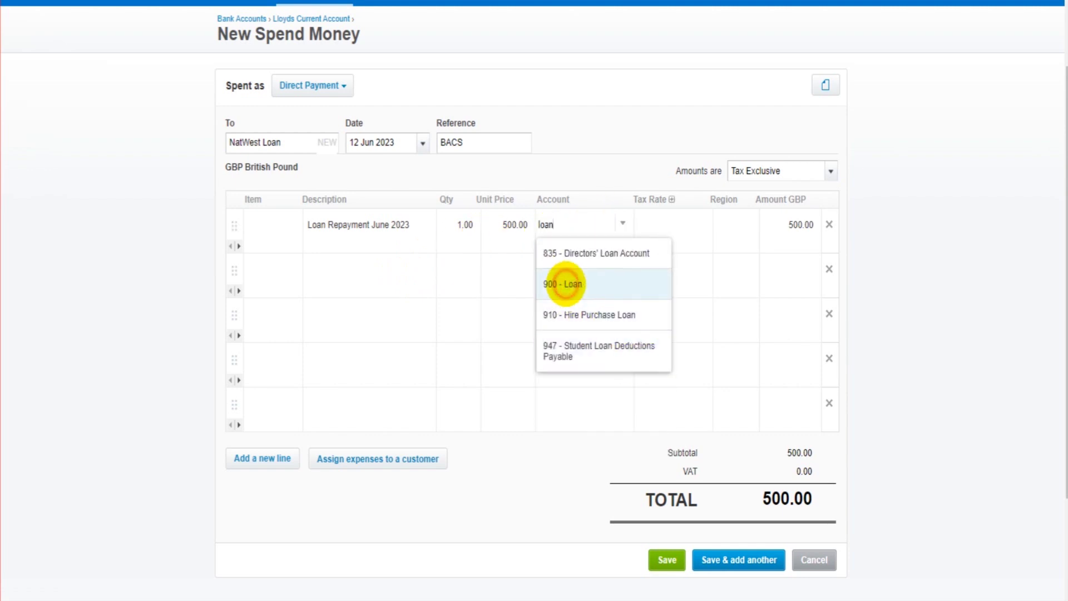
pyautogui.click(685, 231)
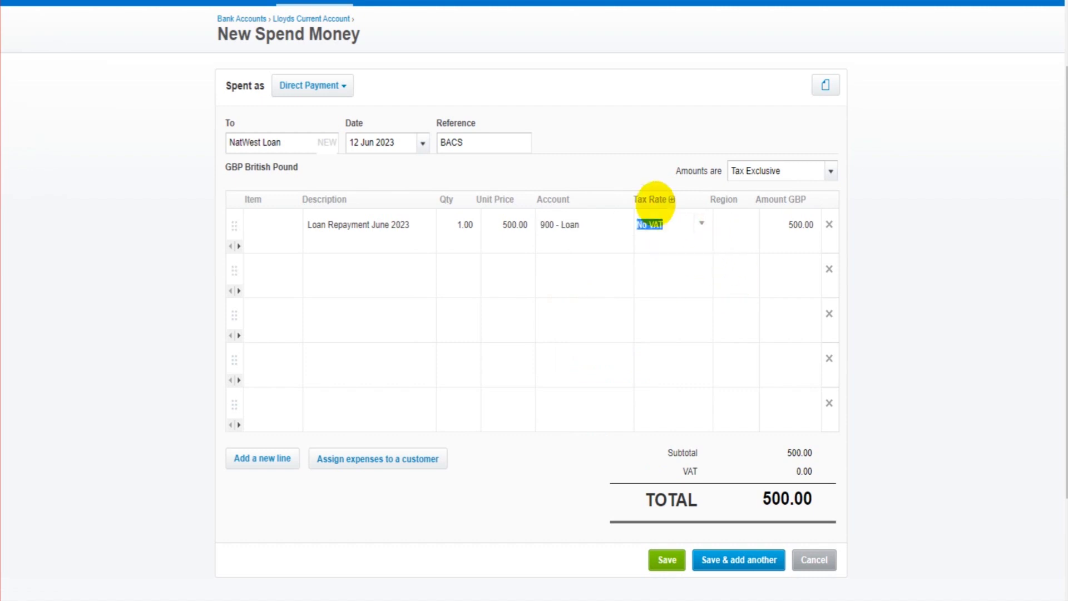
pyautogui.click(737, 224)
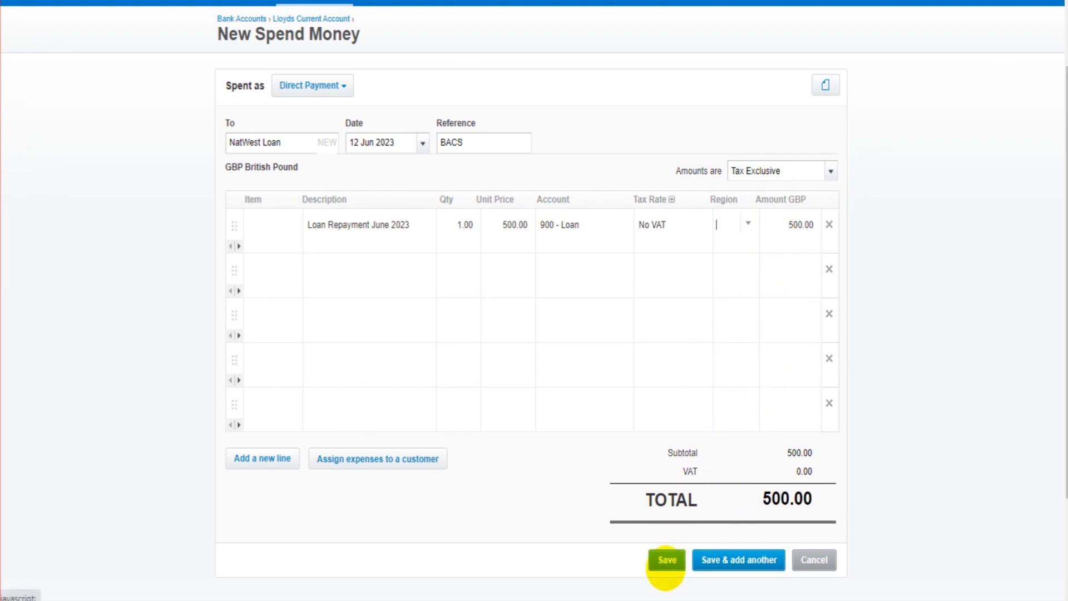
pyautogui.click(667, 560)
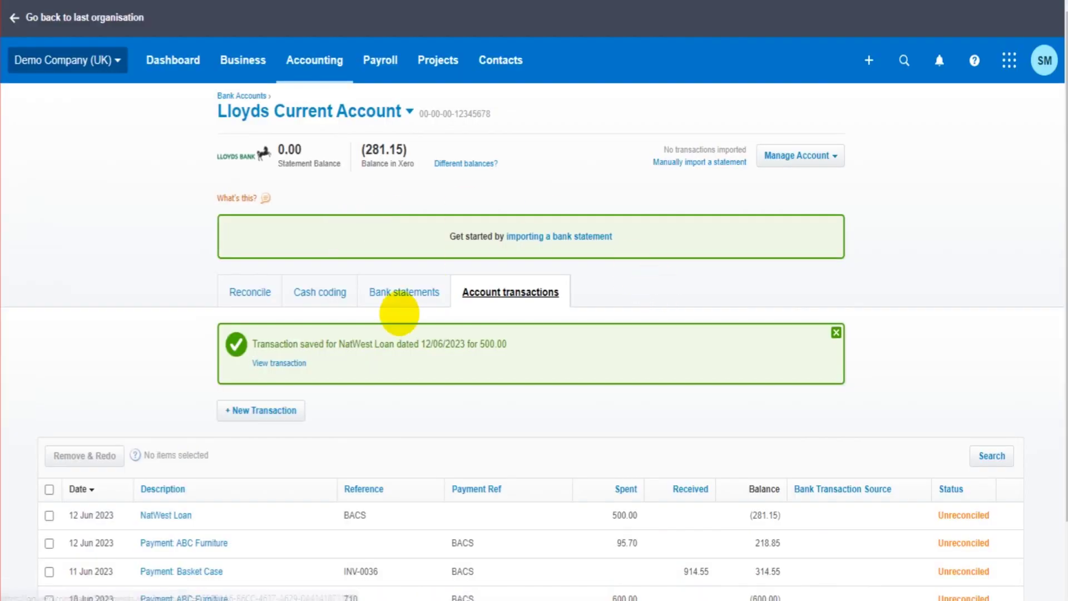
# Confirm the 500.00 NatWest Loan payment is listed unreconciled, leaving Lloyds at (281.15).
pyautogui.scroll(-2, 455, 236)
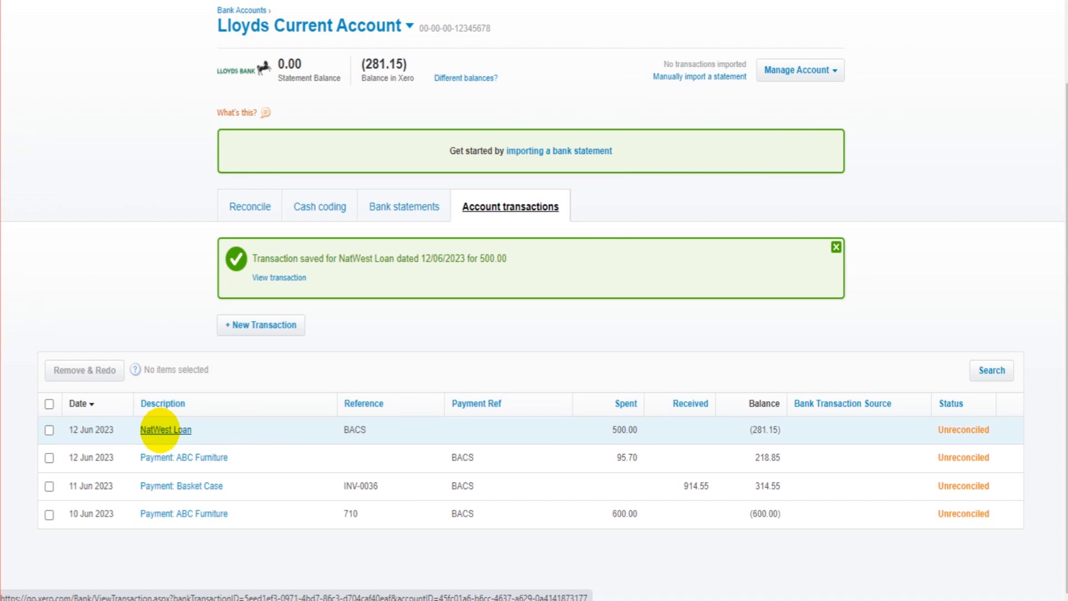
pyautogui.scroll(2, 178, 425)
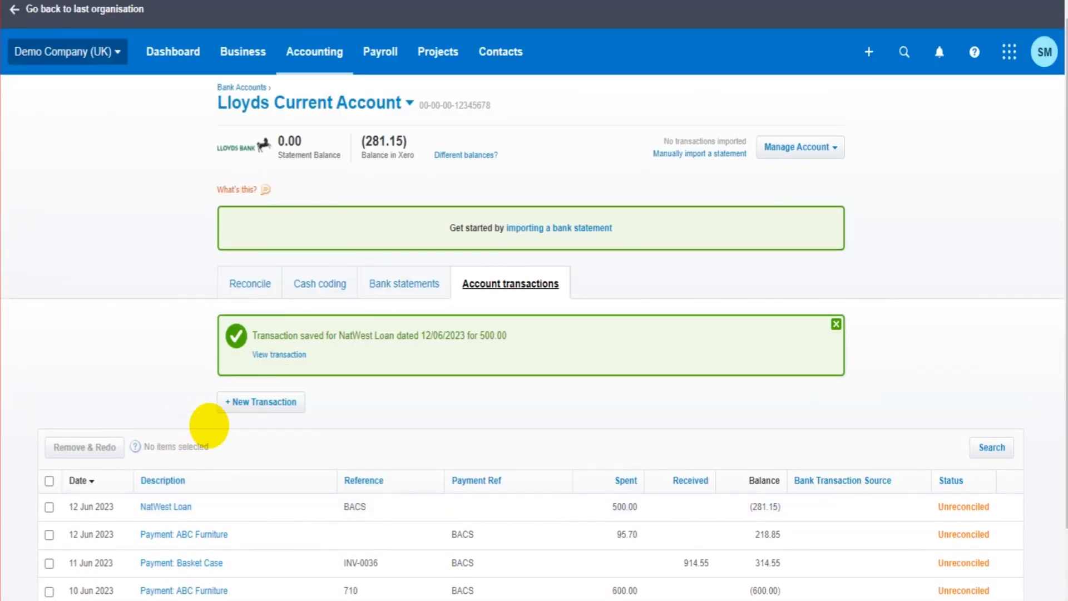
pyautogui.click(346, 50)
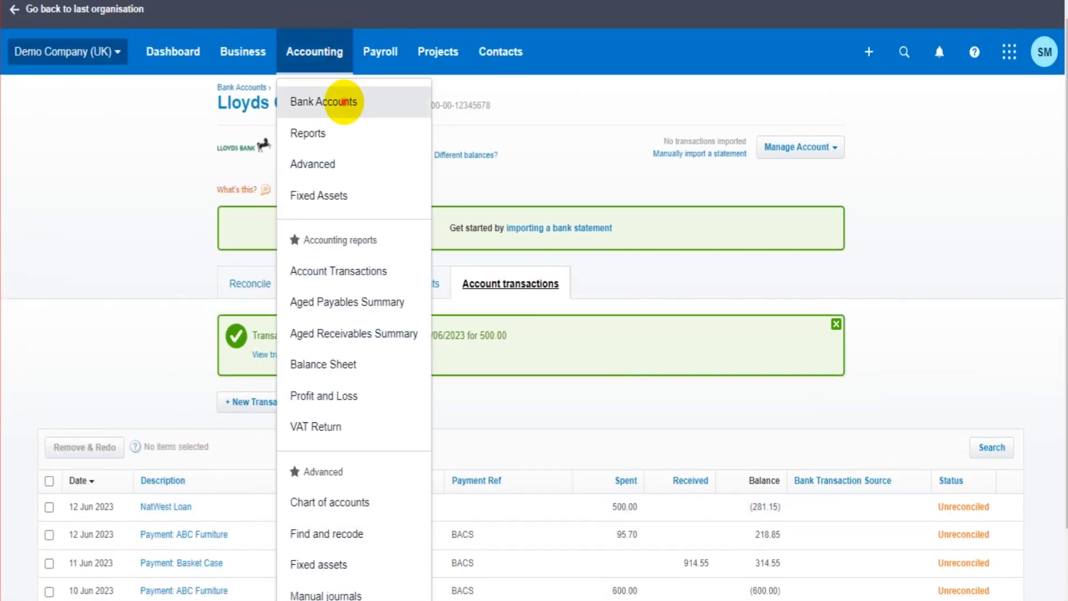
# Start a Lloyds Receive Money entry from new contact Barclays Bank.
pyautogui.click(342, 101)
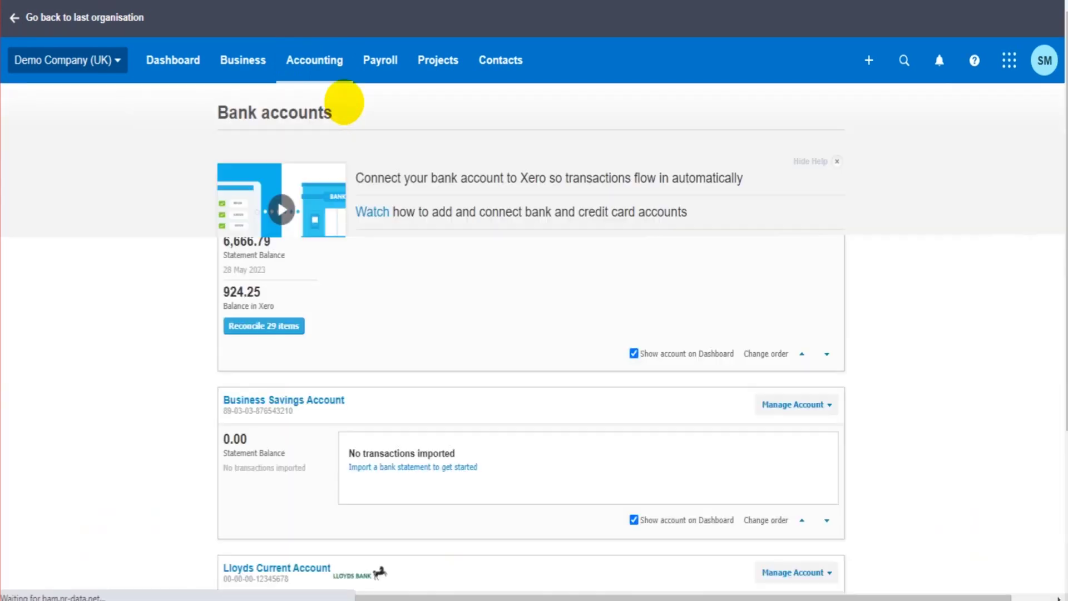
pyautogui.scroll(-6, 403, 255)
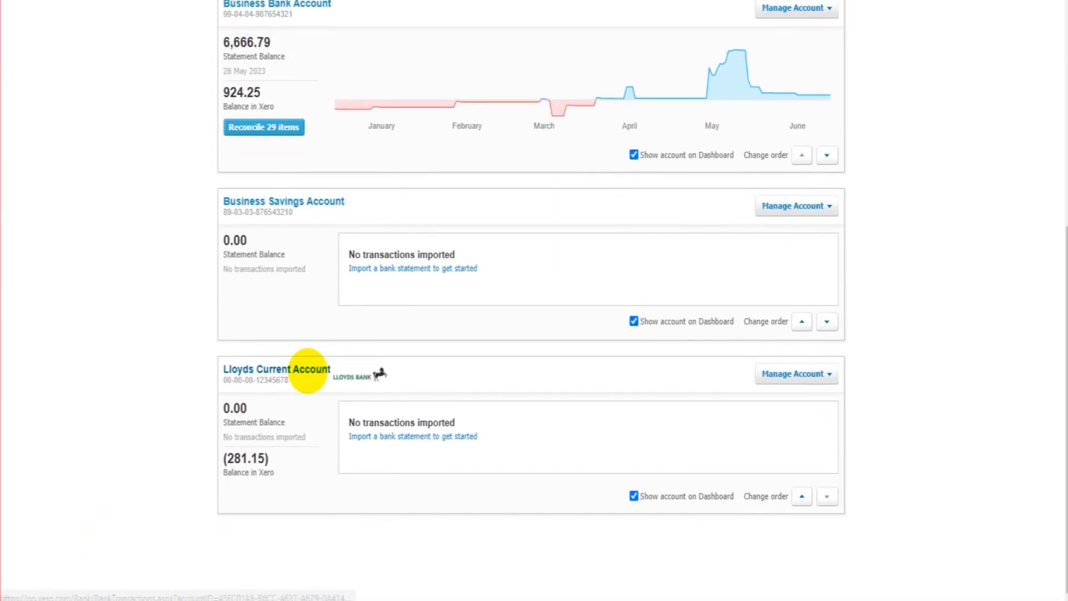
pyautogui.click(817, 373)
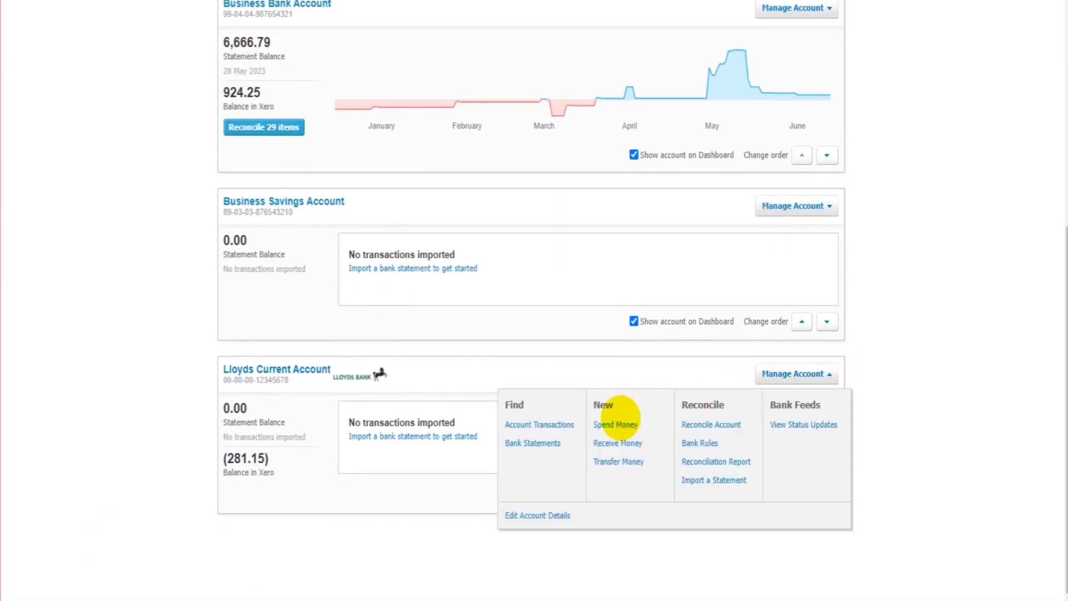
pyautogui.click(617, 443)
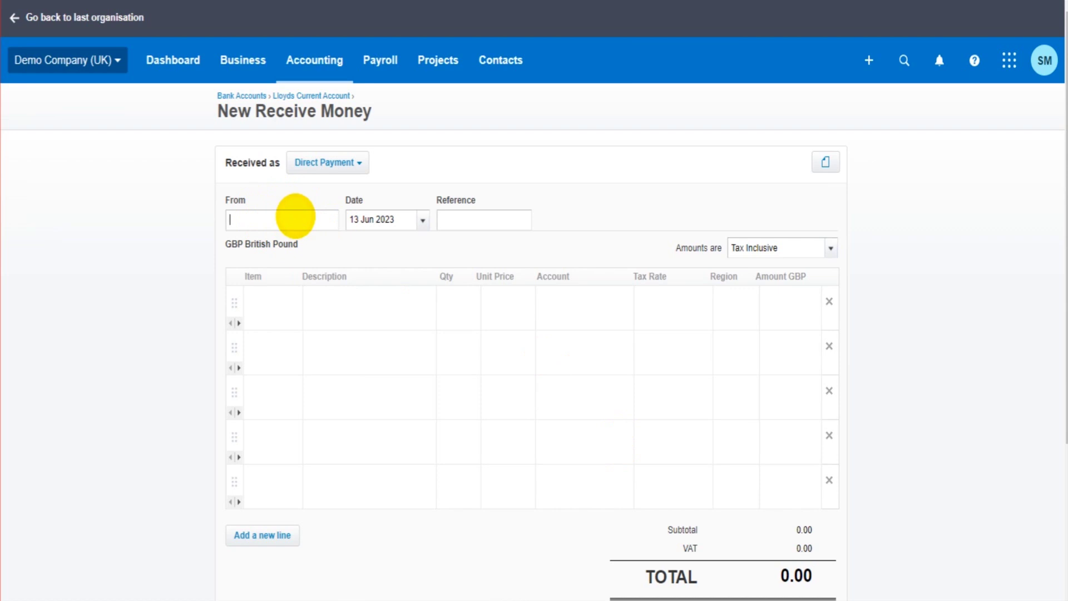
pyautogui.write('Barclays ')
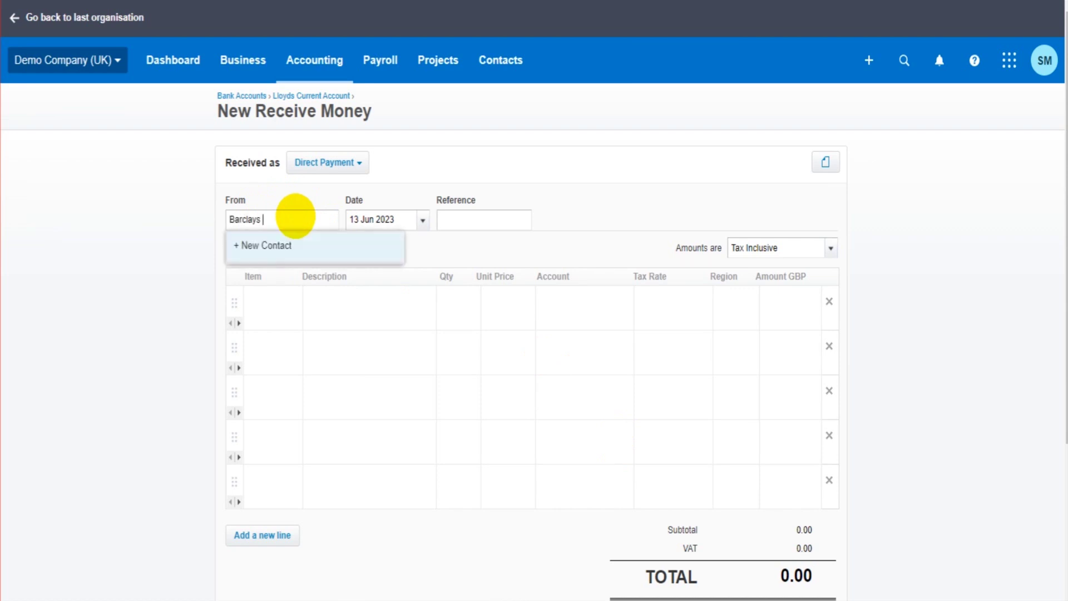
pyautogui.write('bBank')
pyautogui.press('Tab')
# Enter reference BACS and a line 'Interest Received' priced at 2.03.
pyautogui.click(478, 220)
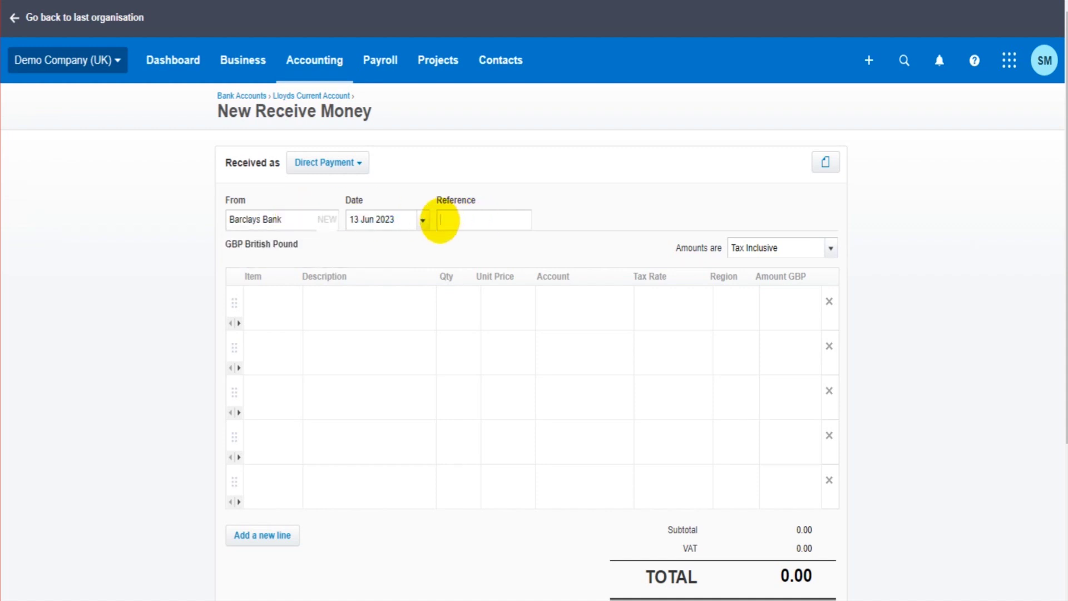
pyautogui.write('BACS')
pyautogui.click(340, 306)
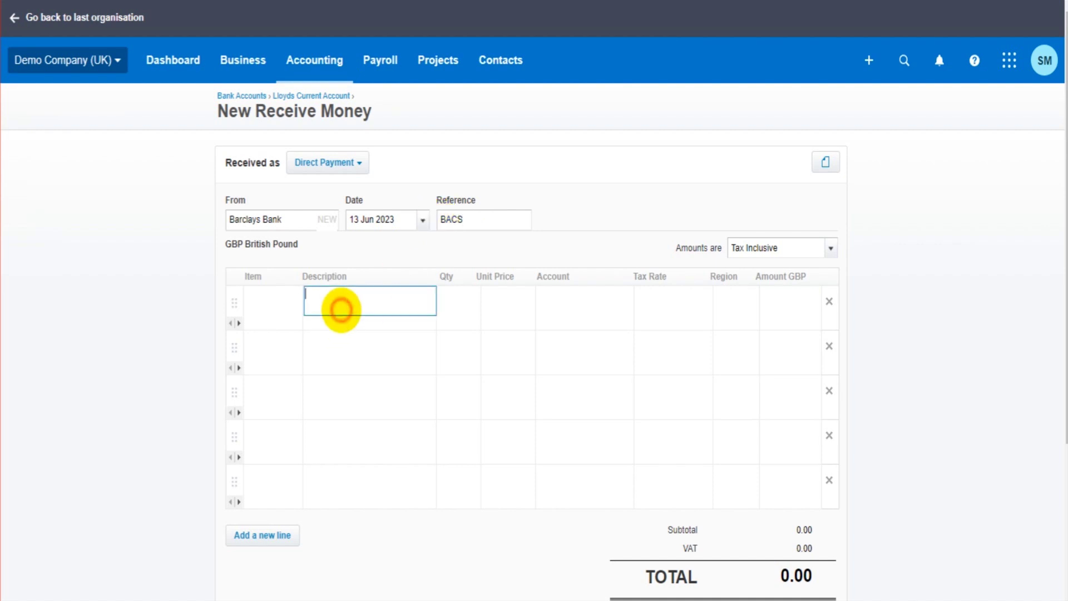
pyautogui.write('Interest Re')
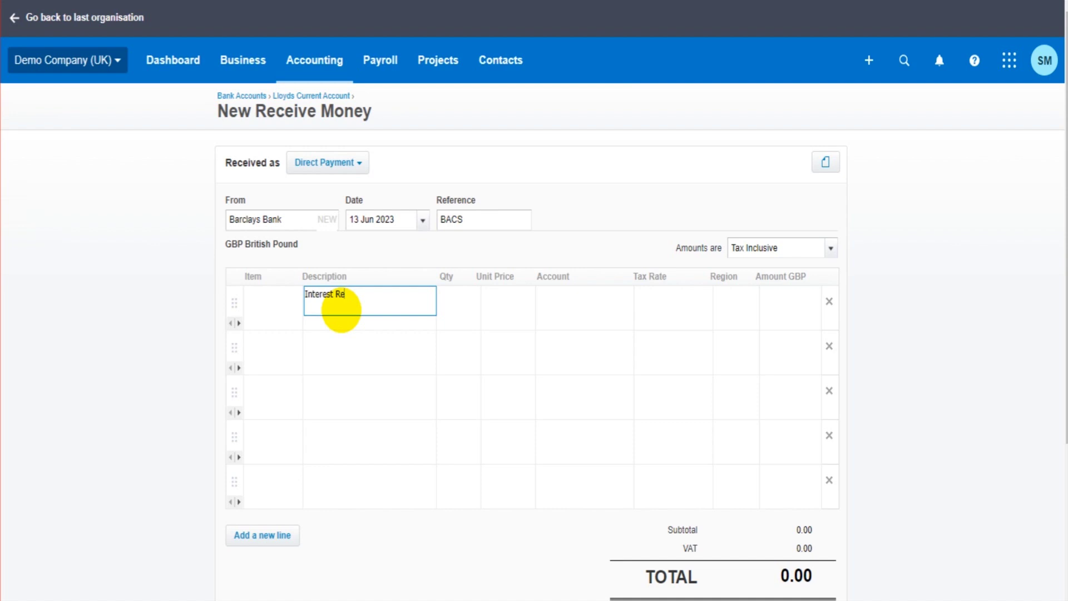
pyautogui.write('ceived')
pyautogui.press('Tab')
pyautogui.press('Tab')
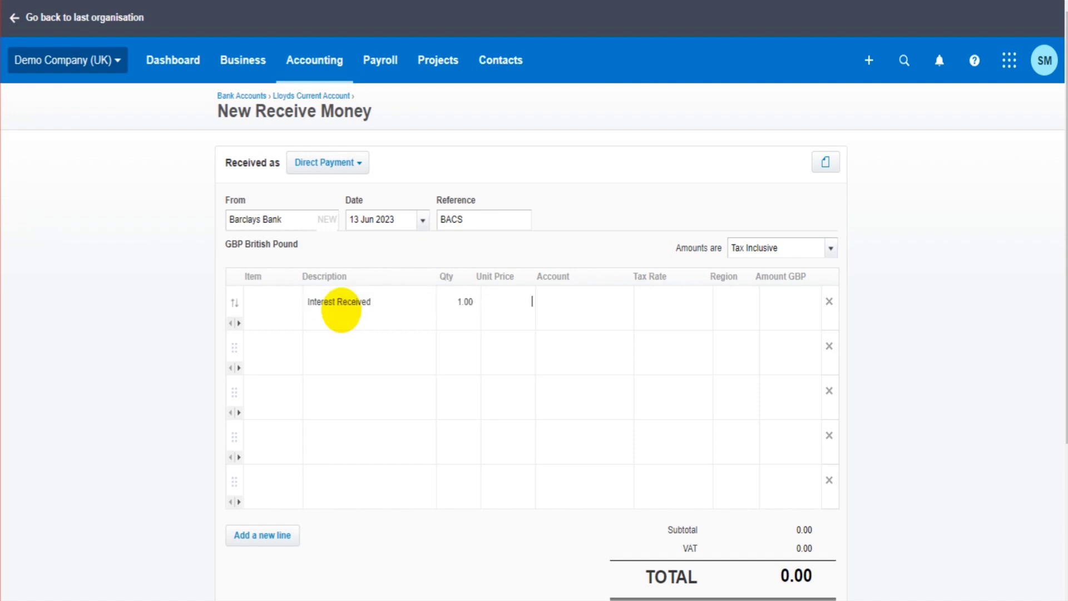
pyautogui.write('2.03')
# Code the line to 270 - Interest Income and save the receipt.
pyautogui.click(591, 304)
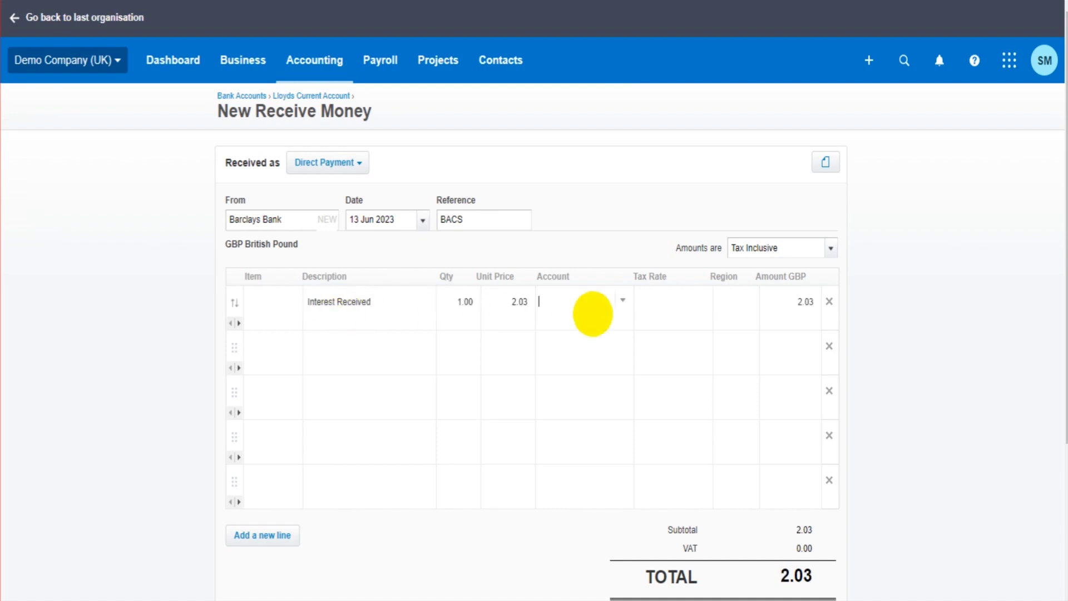
pyautogui.write('inter')
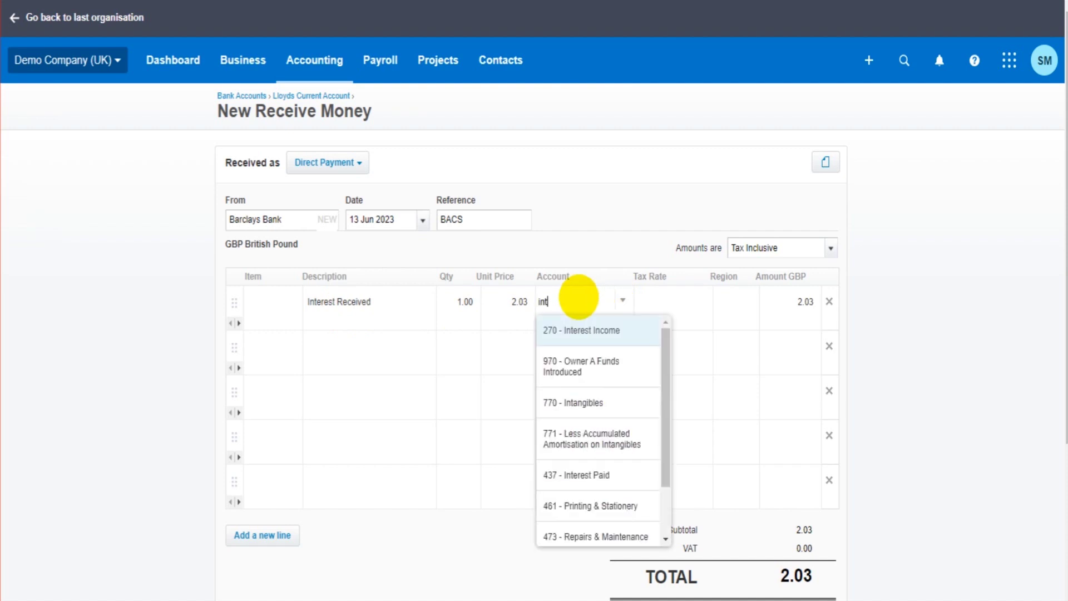
pyautogui.click(591, 328)
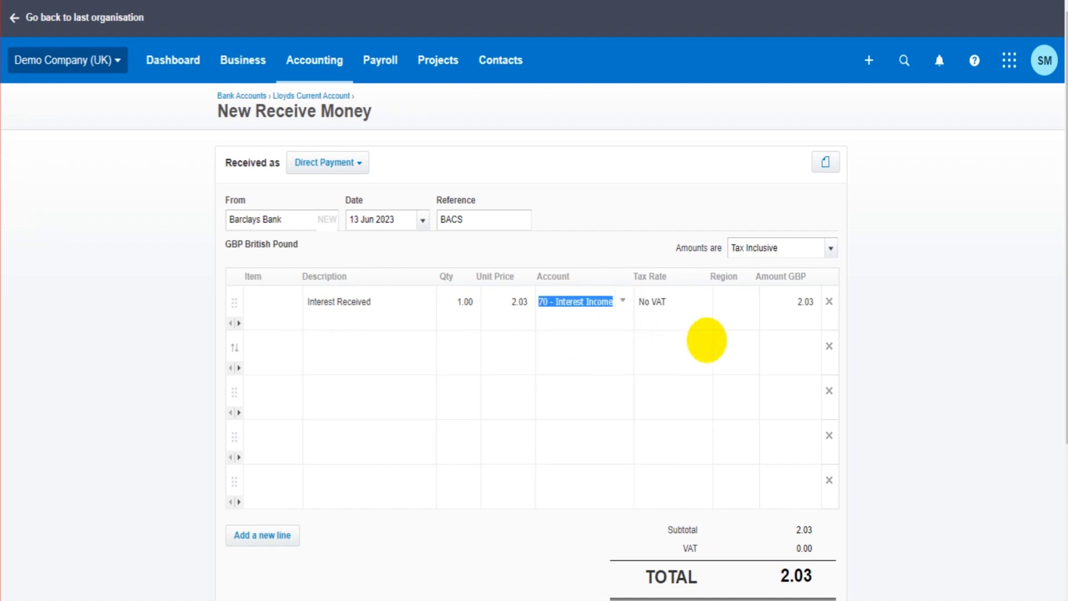
pyautogui.click(720, 327)
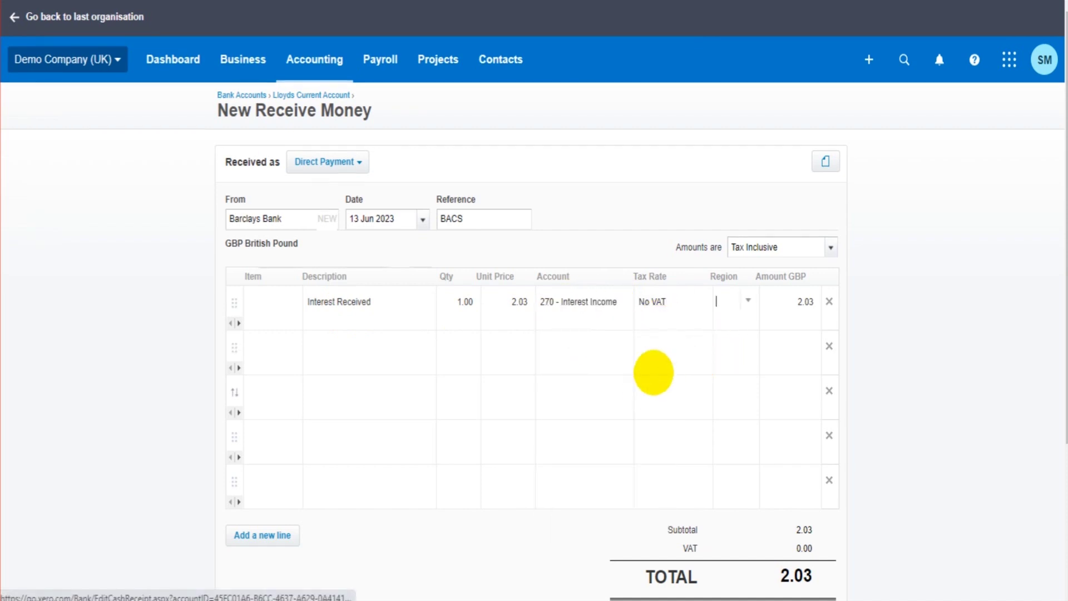
pyautogui.scroll(-4, 651, 389)
pyautogui.click(661, 427)
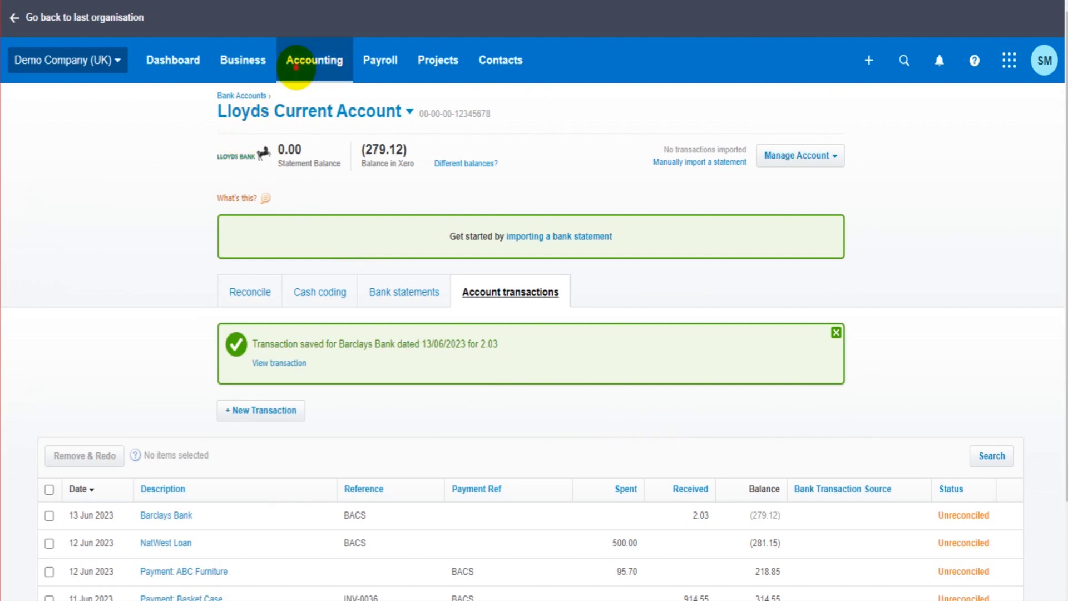
# Return to the Bank accounts overview showing Lloyds Current Account at (279.12).
pyautogui.click(292, 60)
pyautogui.click(318, 109)
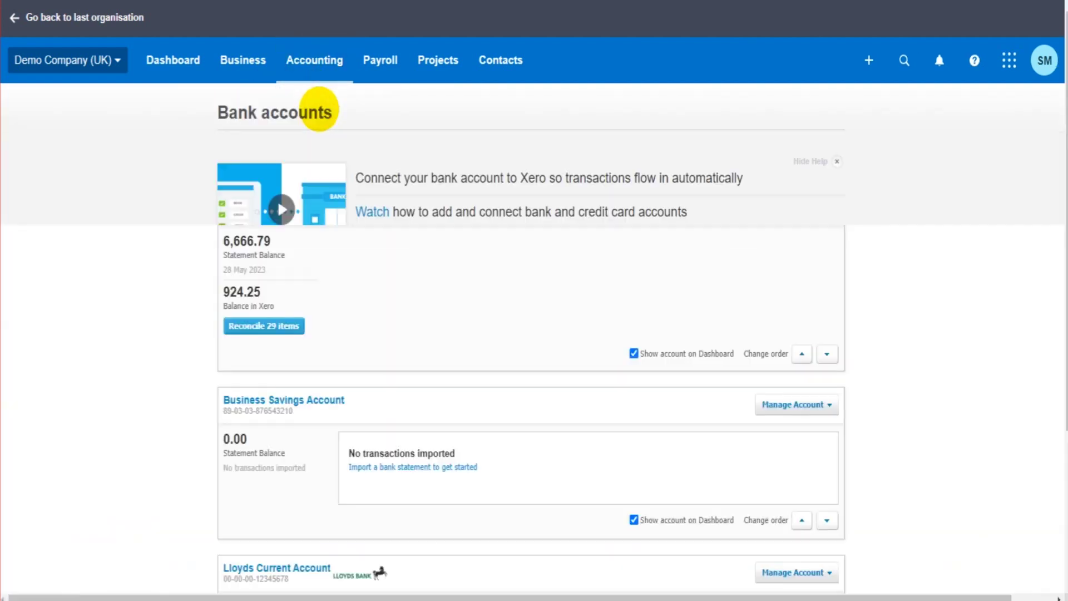
pyautogui.scroll(-5, 328, 223)
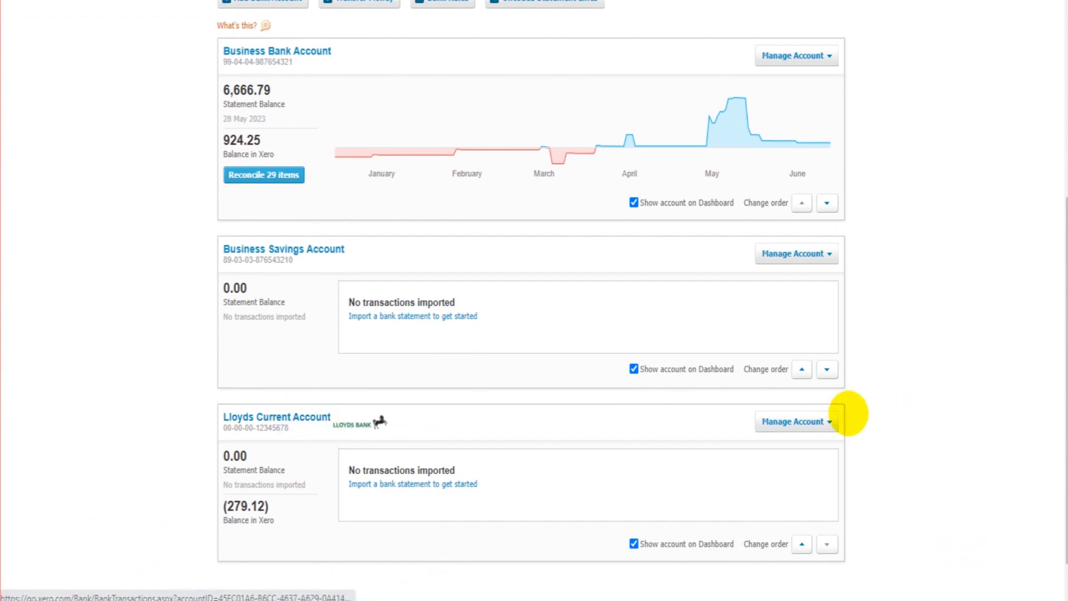
pyautogui.click(822, 420)
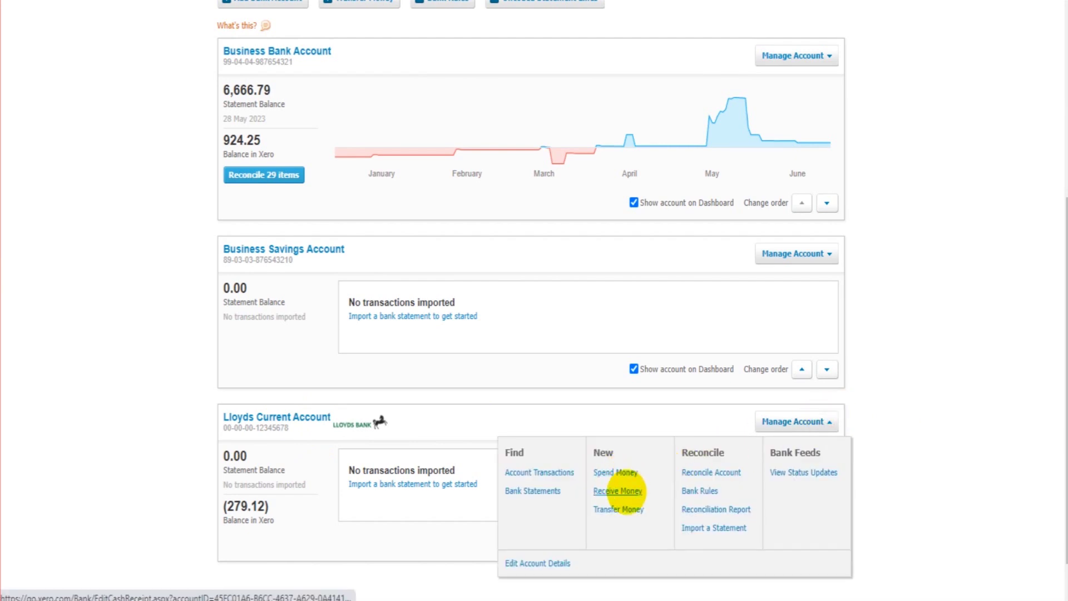
pyautogui.click(927, 359)
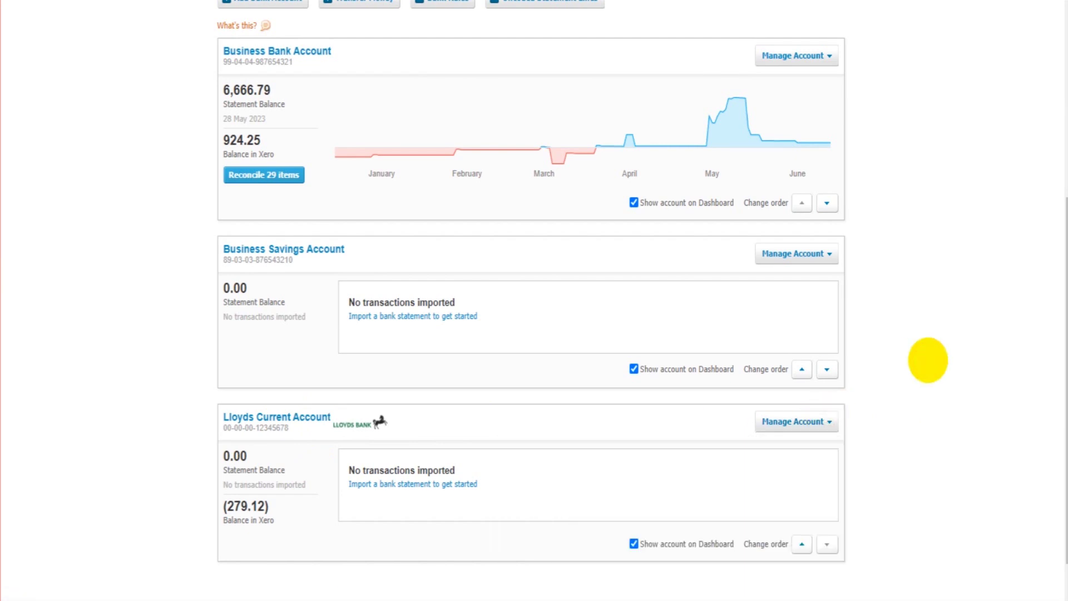
pyautogui.scroll(4, 928, 360)
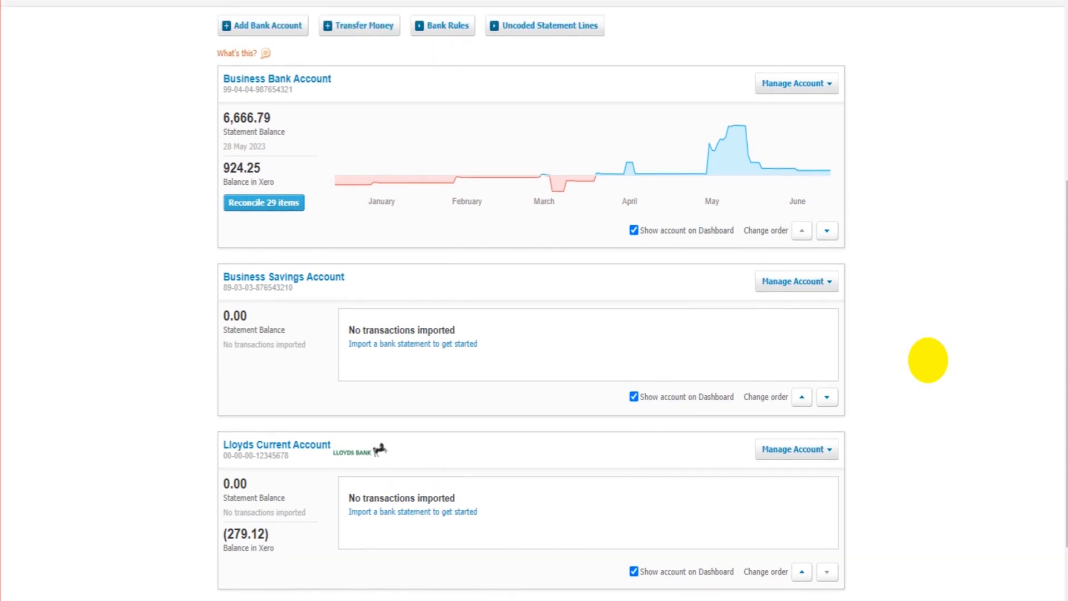
pyautogui.scroll(-5, 927, 360)
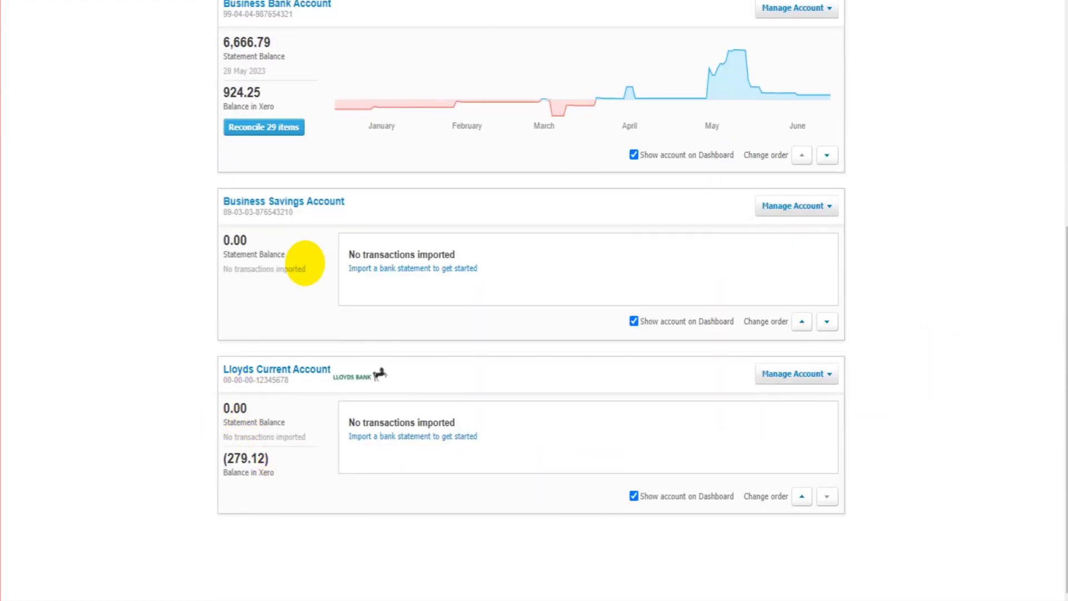
pyautogui.scroll(3, 305, 263)
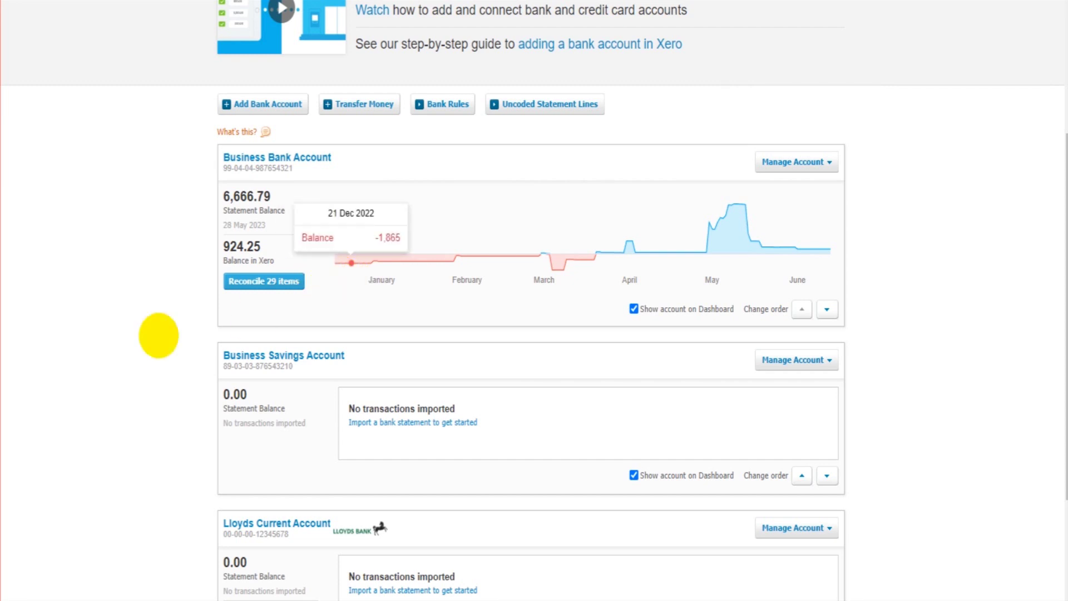
pyautogui.scroll(3, 123, 339)
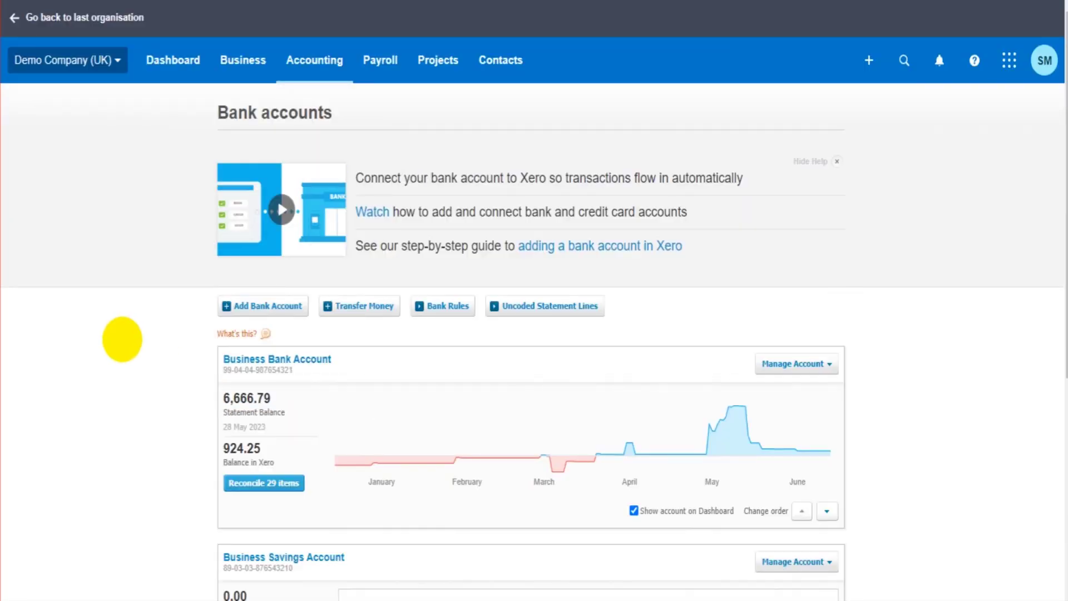